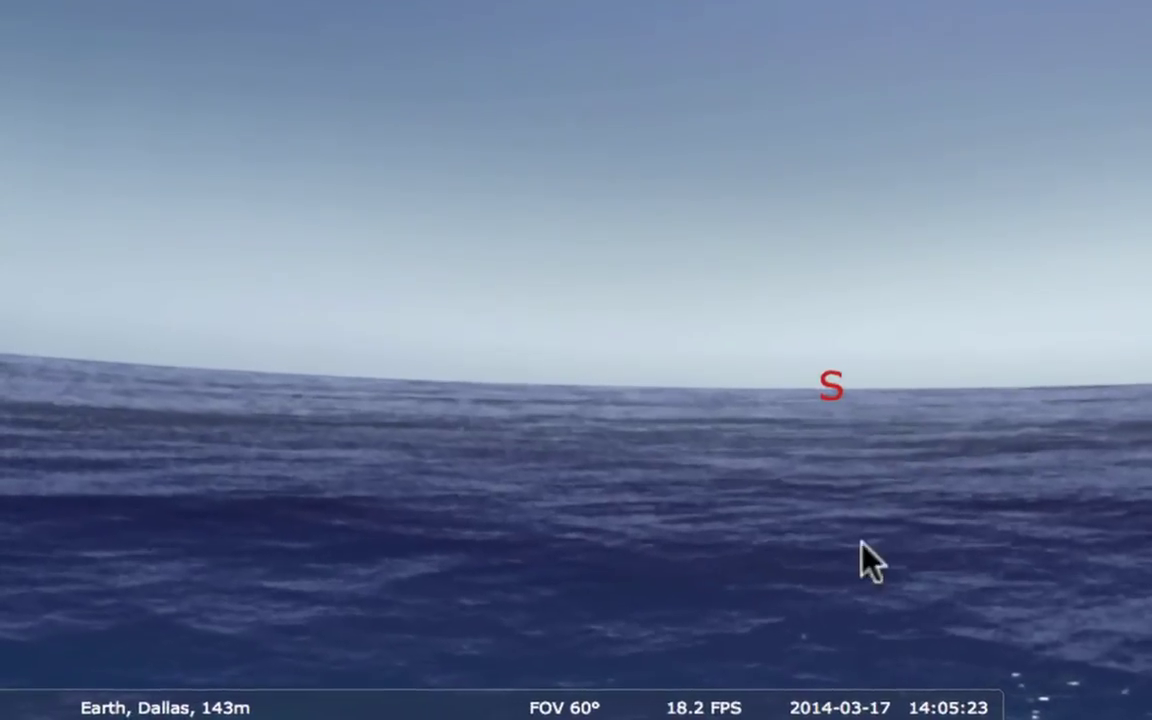
pyautogui.click(895, 692)
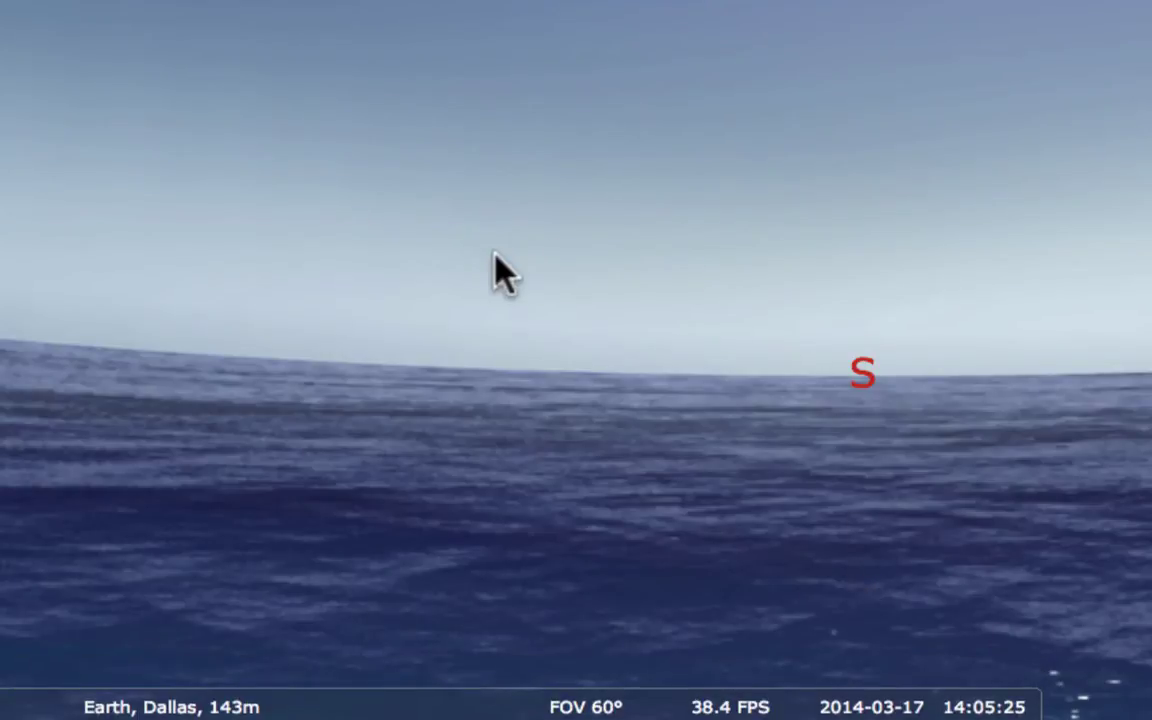
pyautogui.moveTo(28, 170)
pyautogui.click(40, 235)
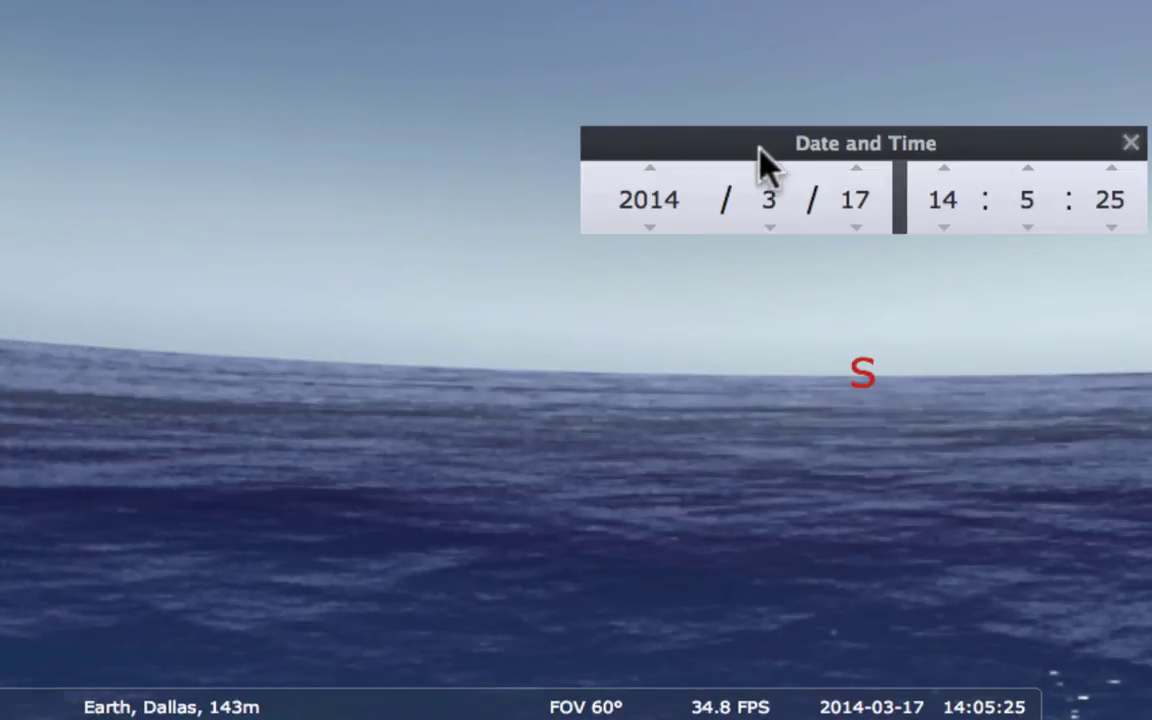
# Step: Change the date from March 17 to 2014-05-01 with the month and day arrows
pyautogui.click(770, 168)
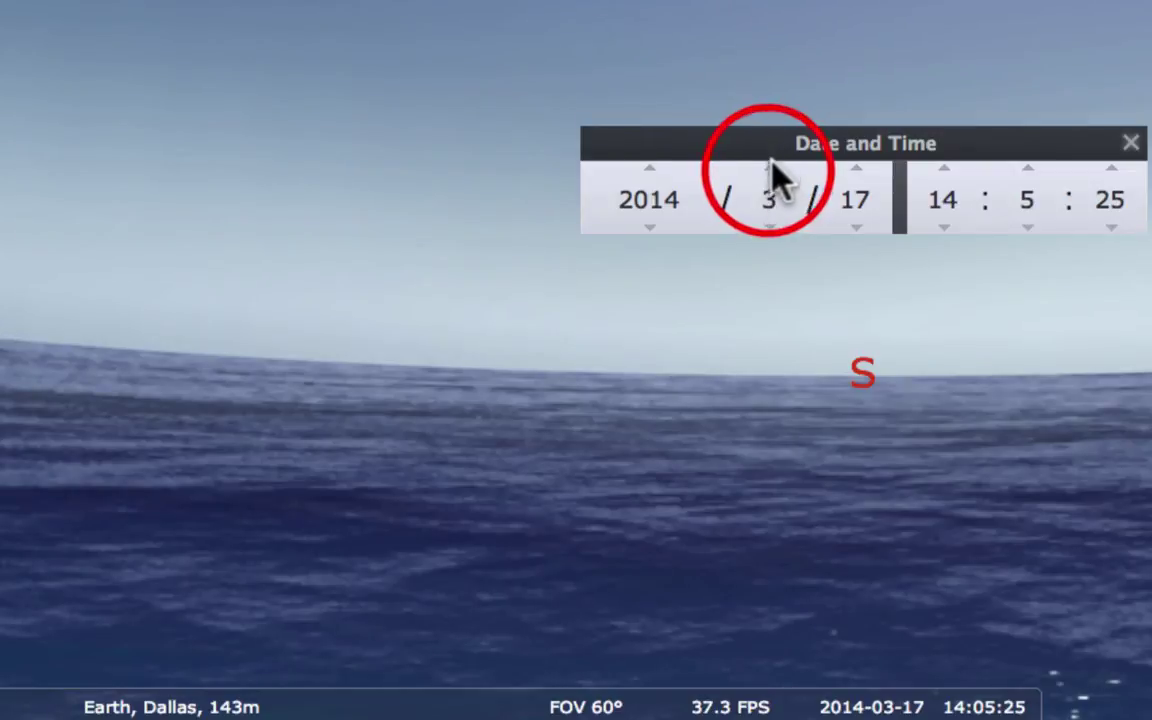
pyautogui.click(770, 168)
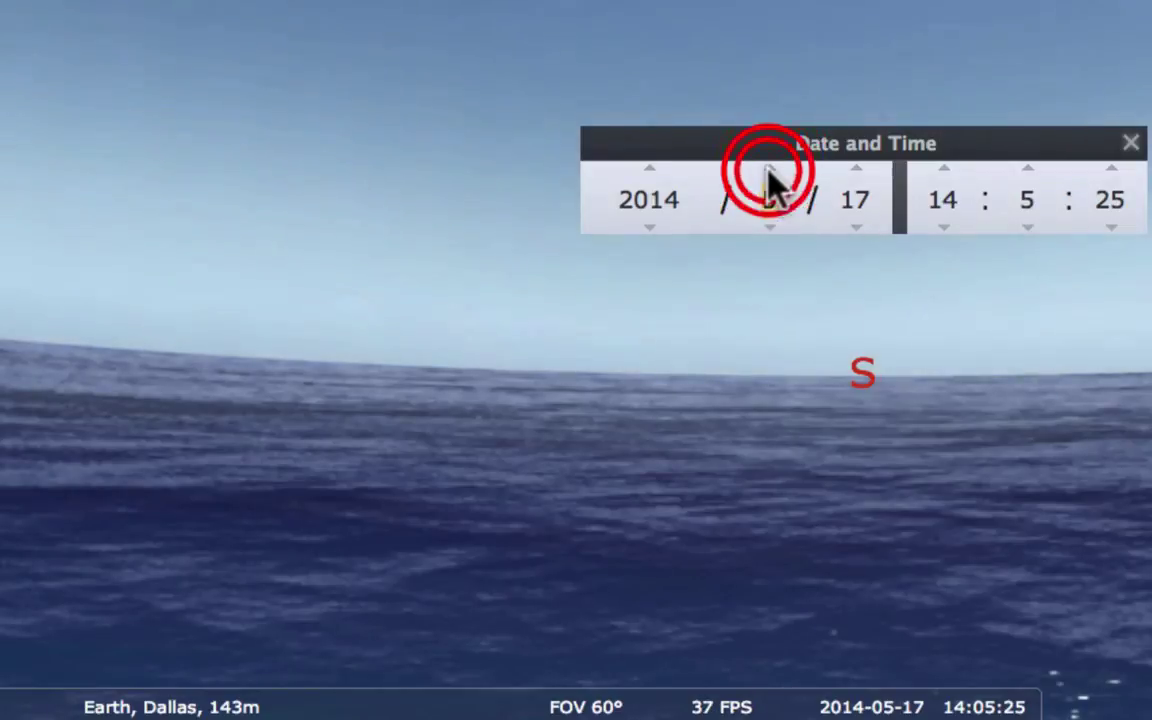
pyautogui.click(852, 169)
pyautogui.click(853, 197)
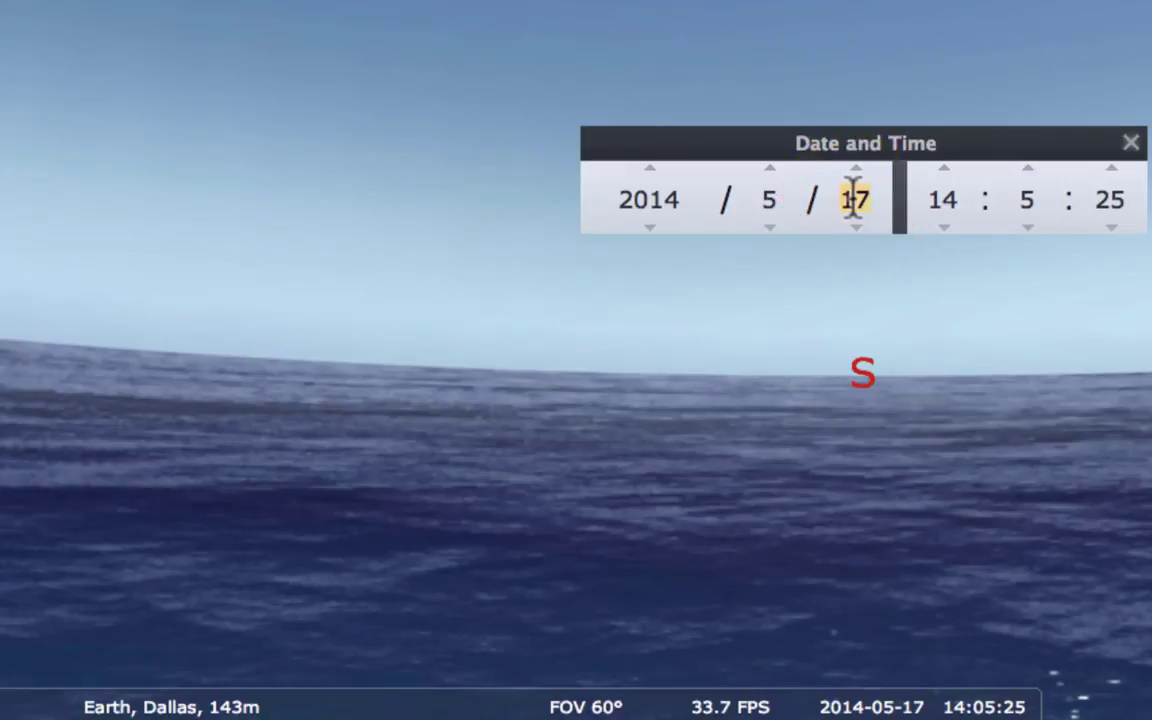
pyautogui.scroll(-17, 853, 199)
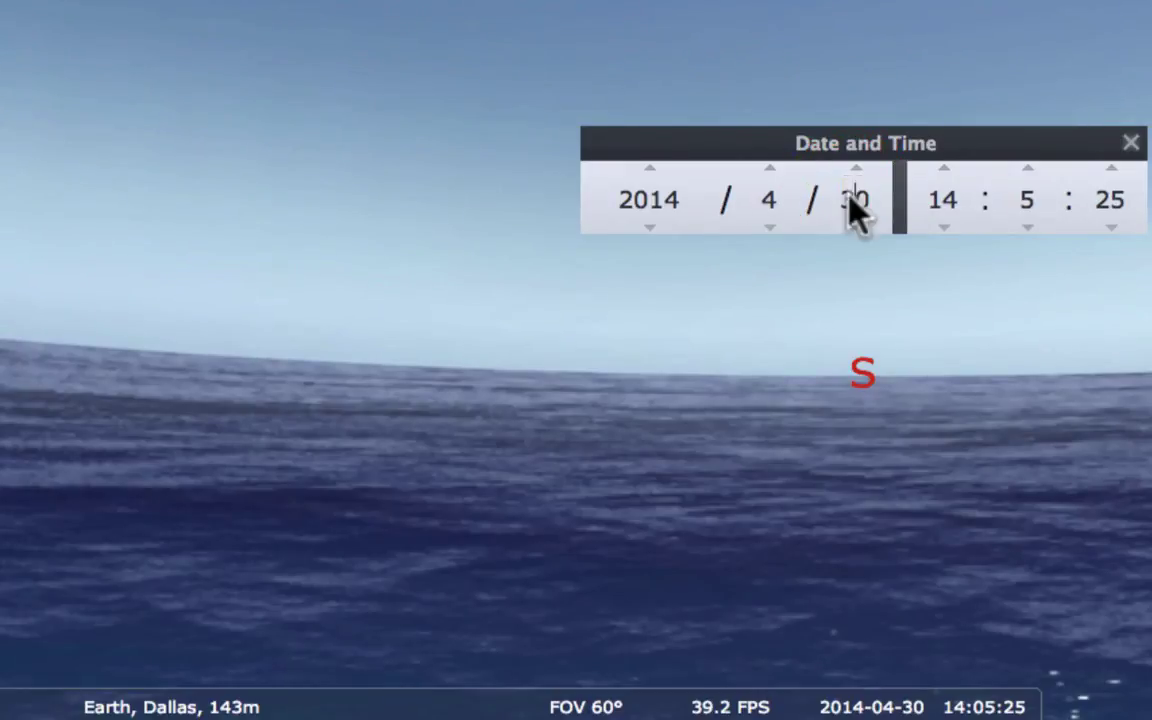
pyautogui.click(857, 171)
pyautogui.click(856, 171)
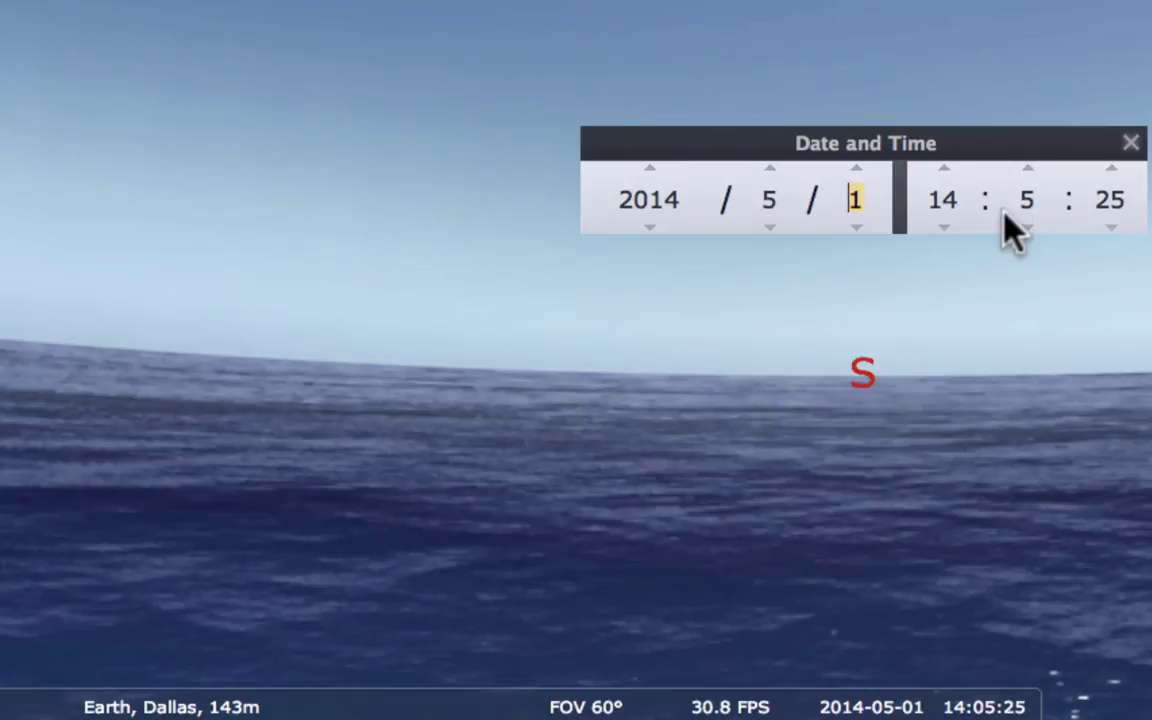
pyautogui.click(940, 166)
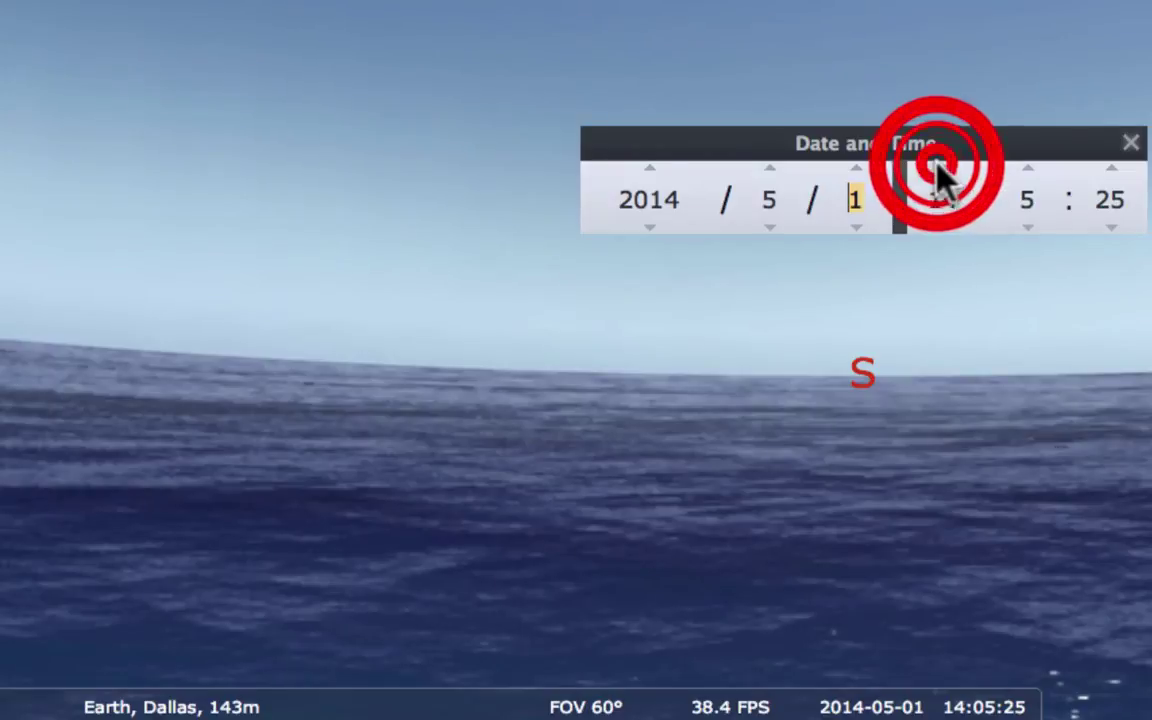
# Step: Set the clock to 22:30 using the hour and minute arrows
pyautogui.click(940, 166)
pyautogui.click(940, 166)
pyautogui.click(940, 166)
pyautogui.click(940, 166)
pyautogui.click(940, 166)
pyautogui.click(940, 166)
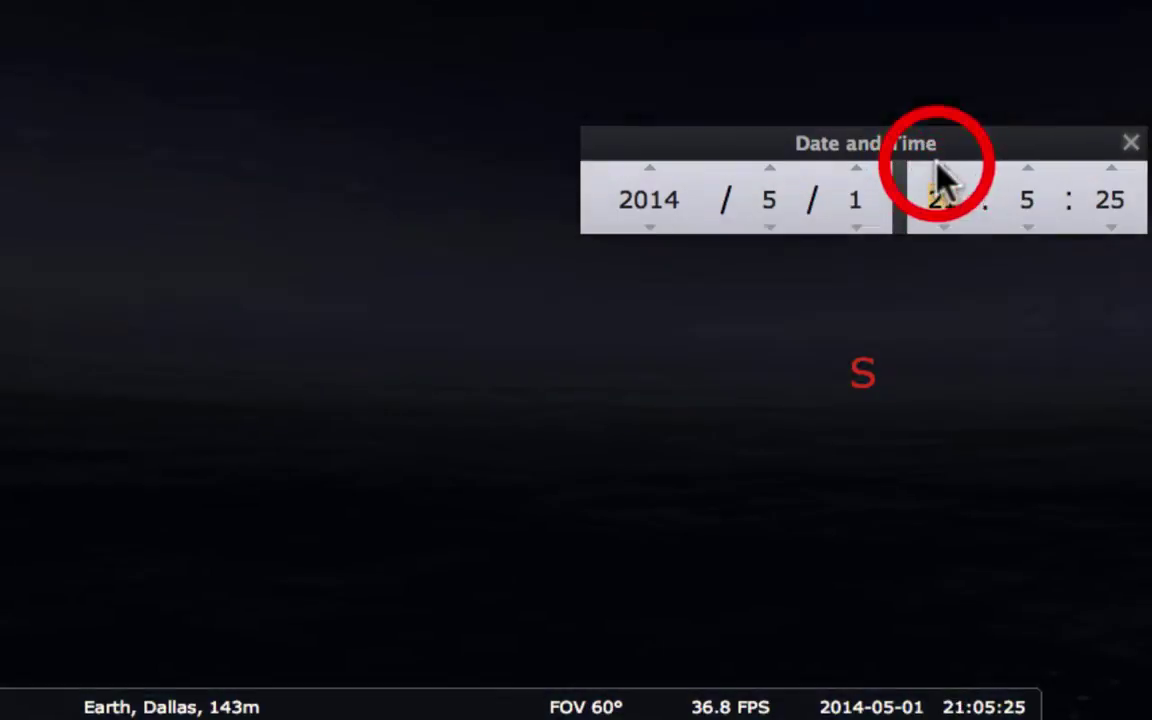
pyautogui.click(940, 166)
pyautogui.click(1028, 167)
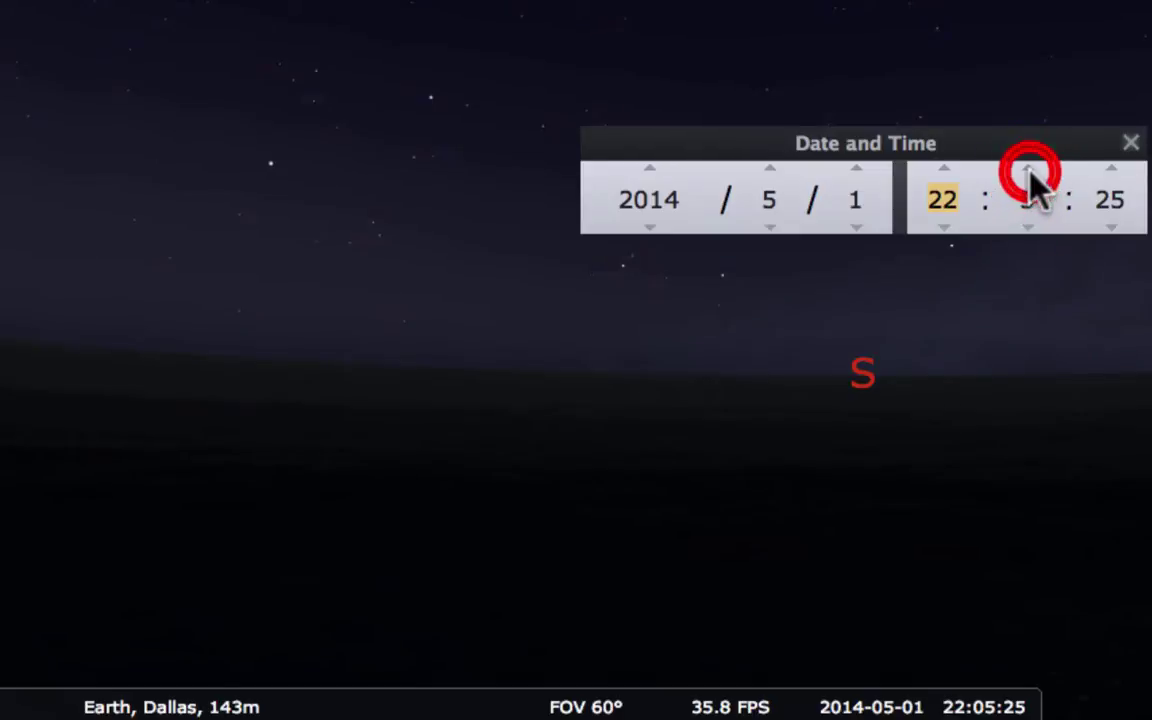
pyautogui.scroll(13, 1030, 172)
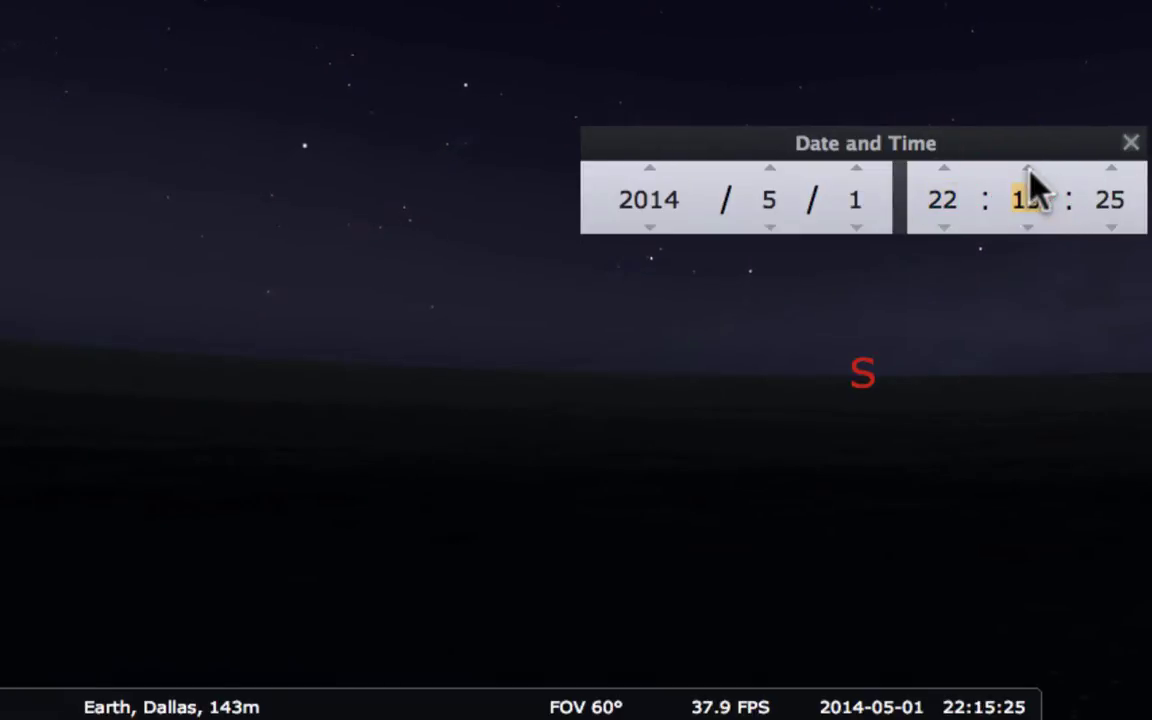
pyautogui.scroll(13, 1030, 172)
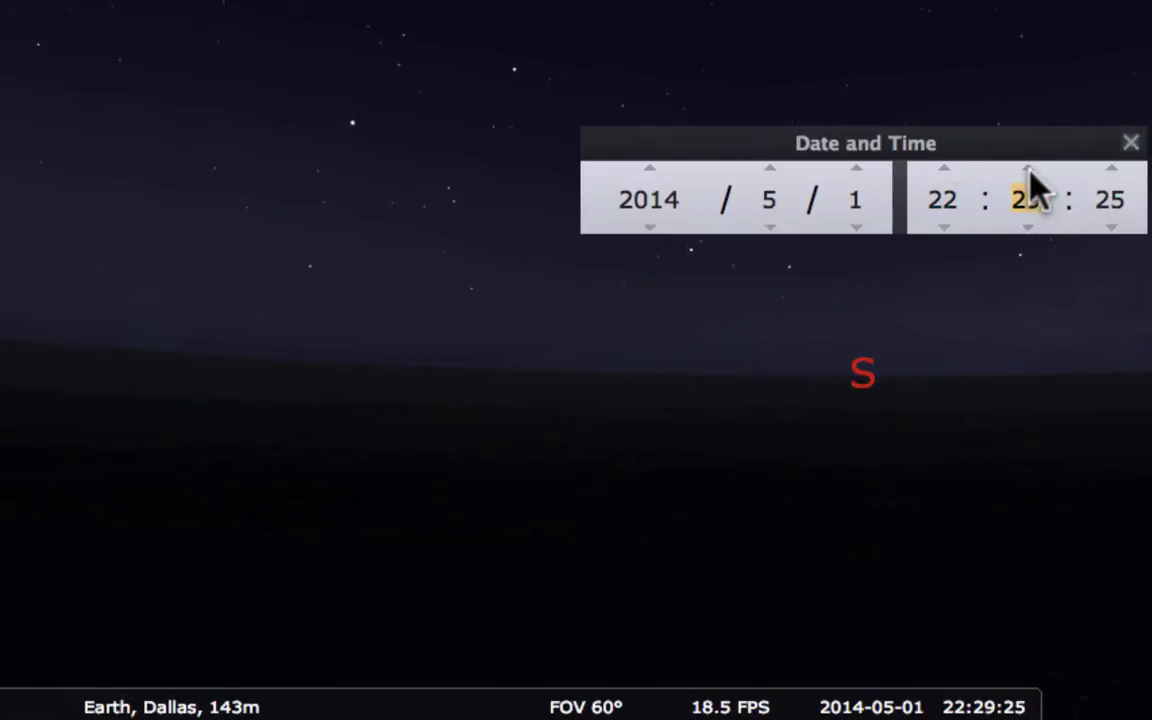
pyautogui.click(1029, 170)
pyautogui.click(1030, 228)
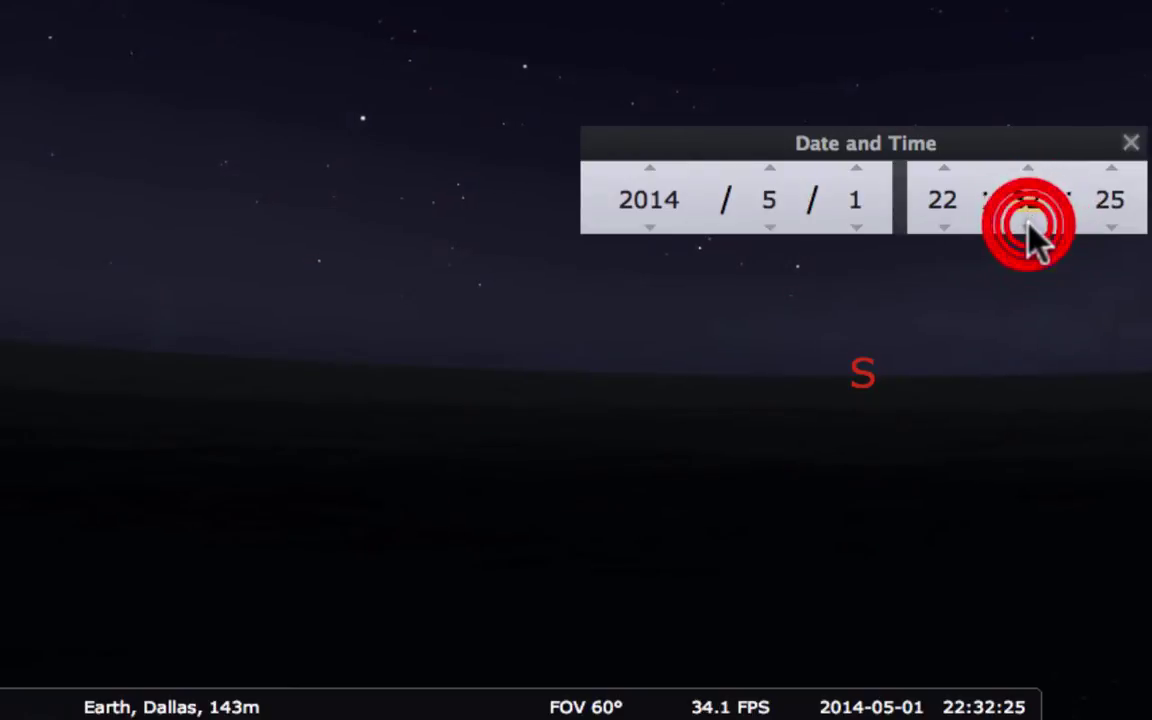
pyautogui.click(1030, 228)
pyautogui.click(1030, 228)
# Step: Set the seconds to 0 for exactly 22:30:00 and close the Date and Time window
pyautogui.click(1112, 196)
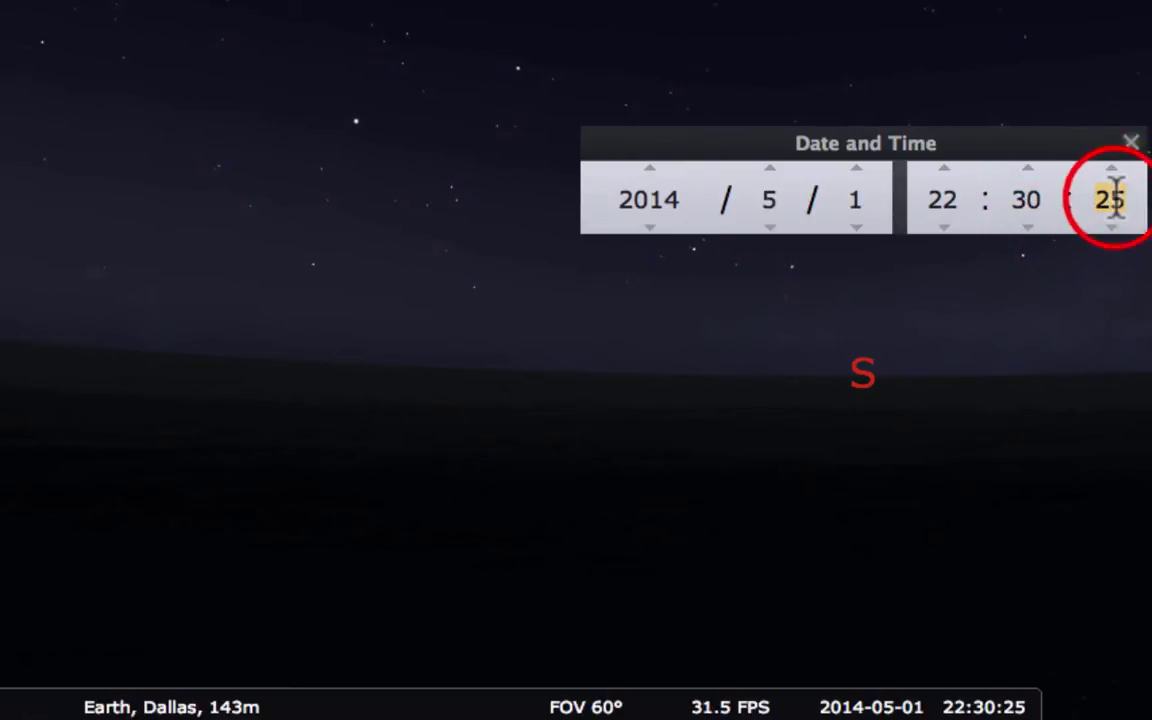
pyautogui.write('0')
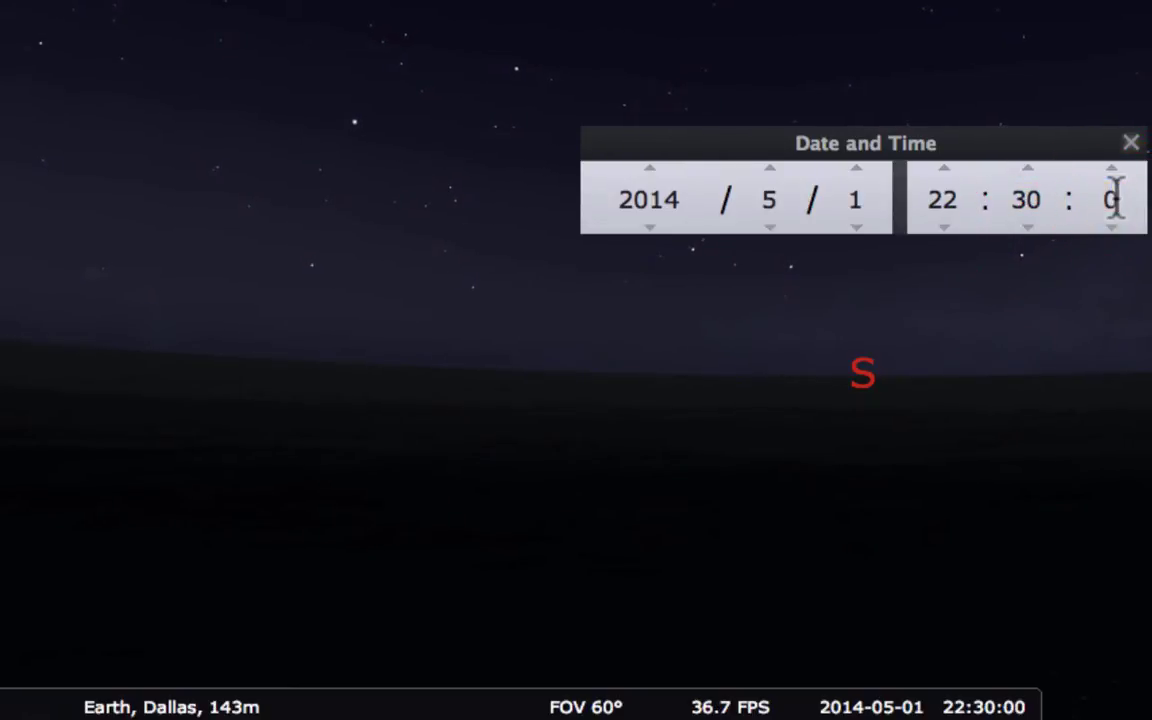
pyautogui.click(1132, 143)
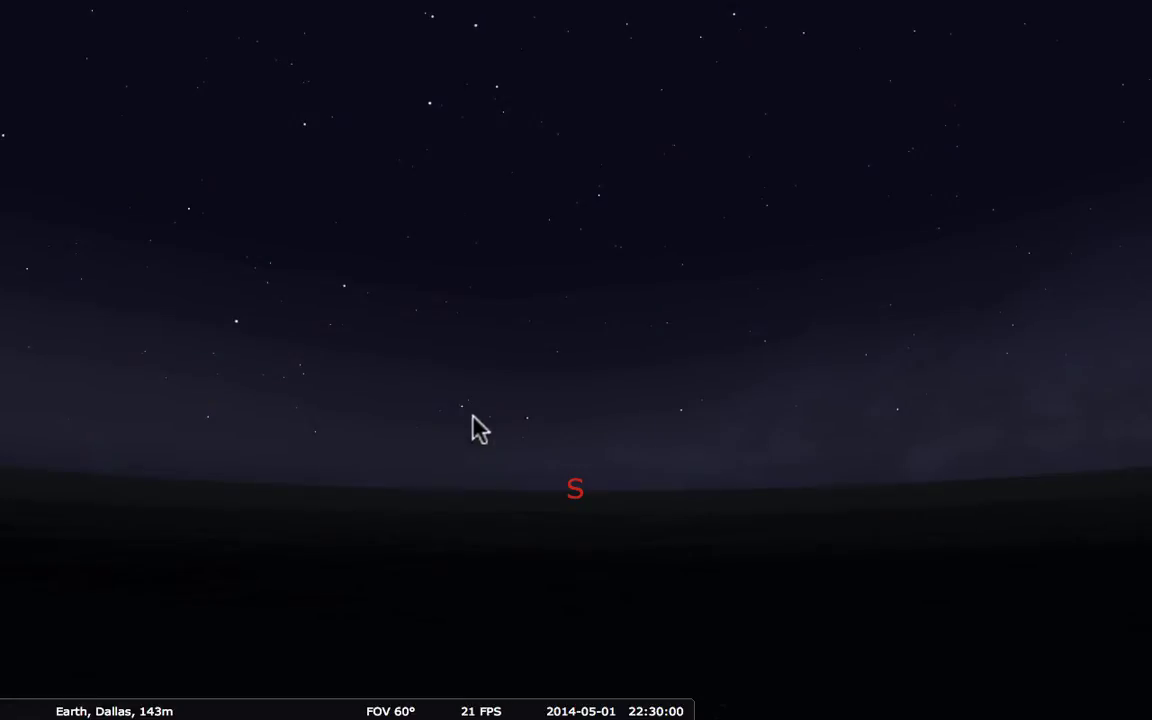
# Step: In Sky and viewing options, turn off planet labels and hide the planets
pyautogui.moveTo(5, 395)
pyautogui.click(30, 460)
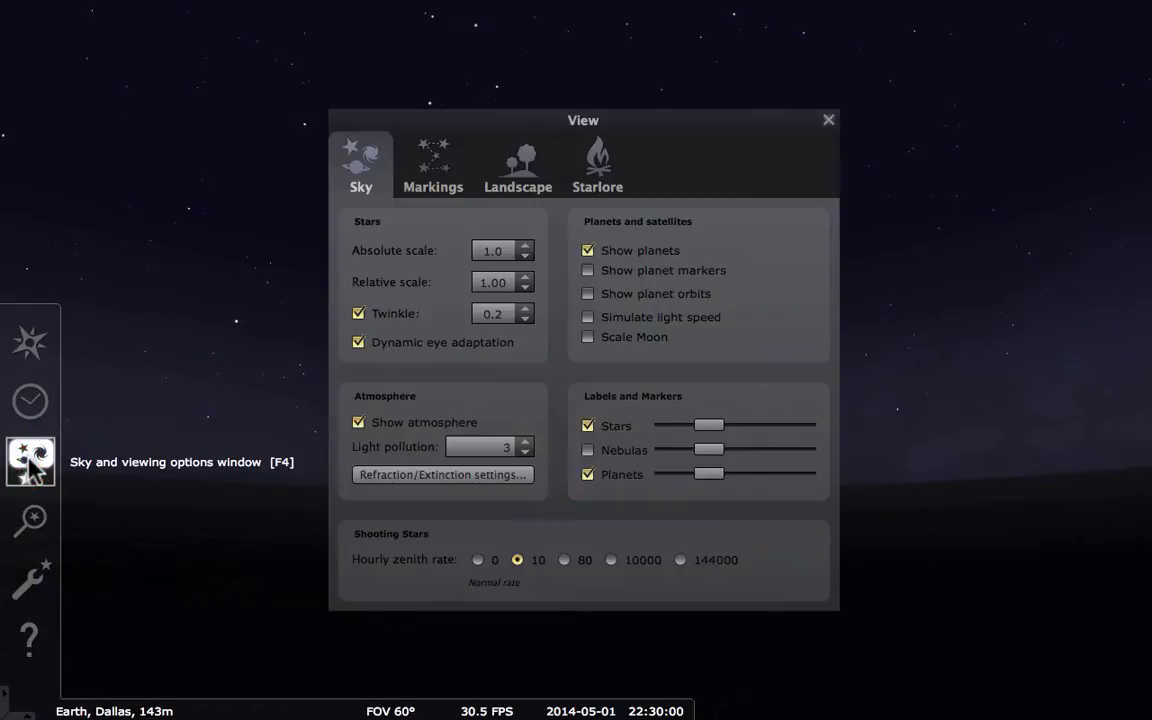
pyautogui.click(587, 474)
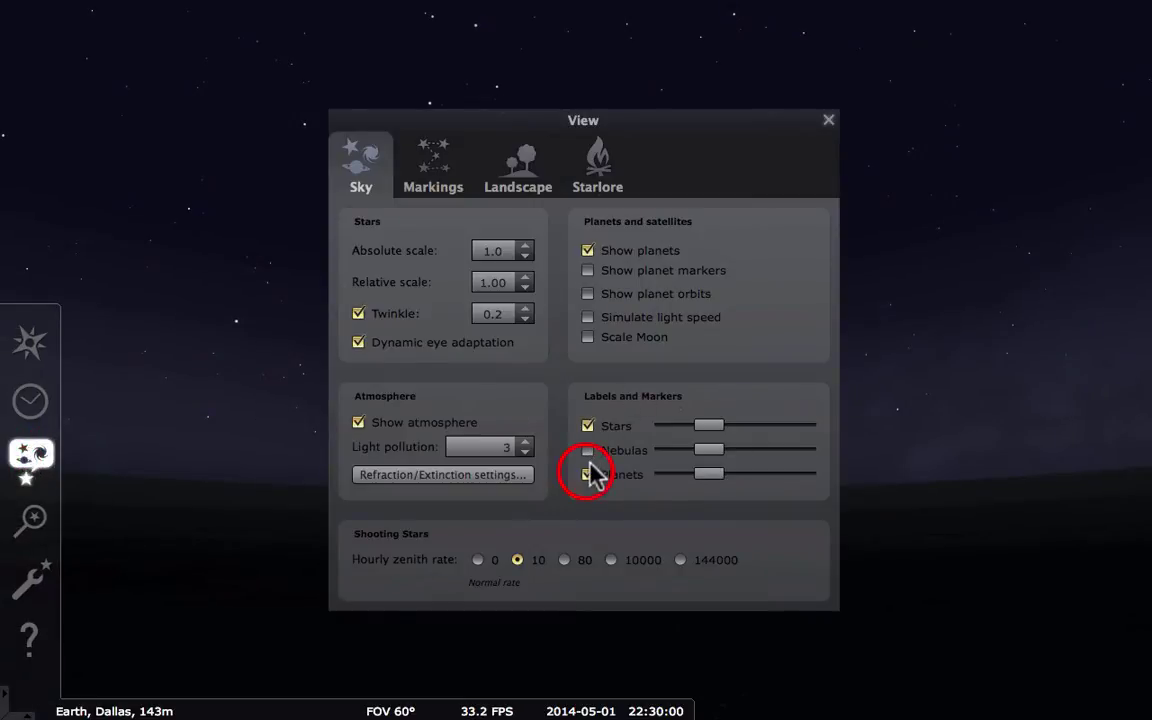
pyautogui.click(587, 251)
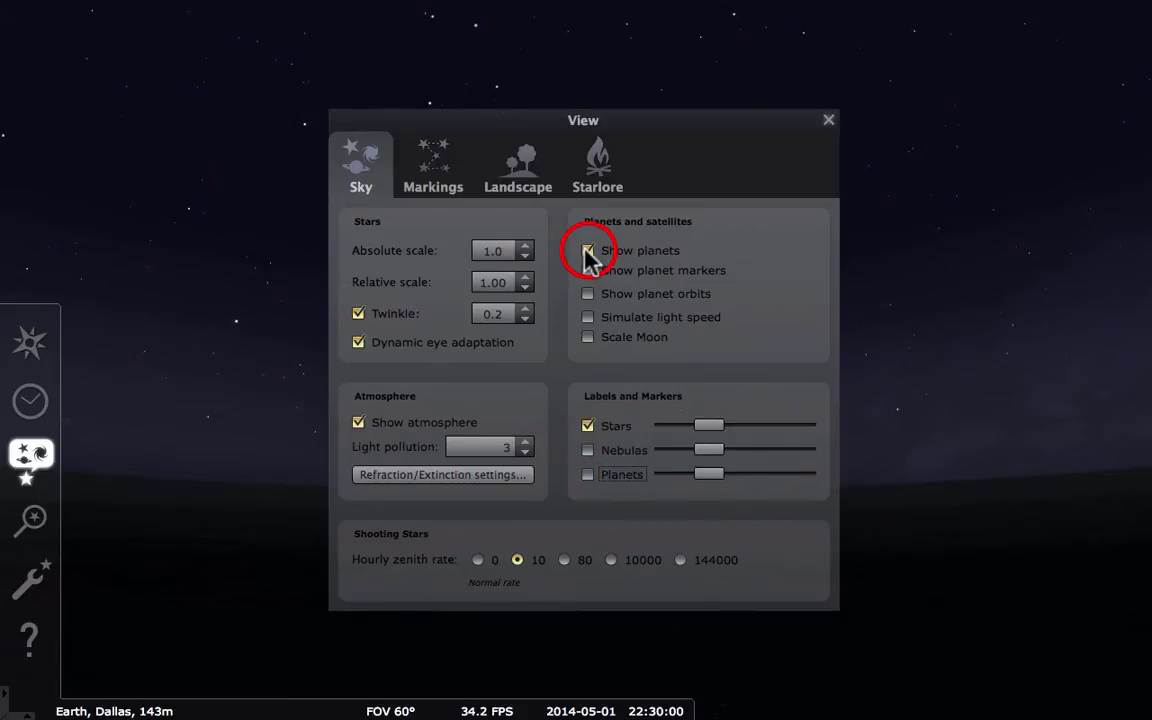
# Step: Lower the light pollution level from 3 to 2 and close the options window
pyautogui.click(525, 452)
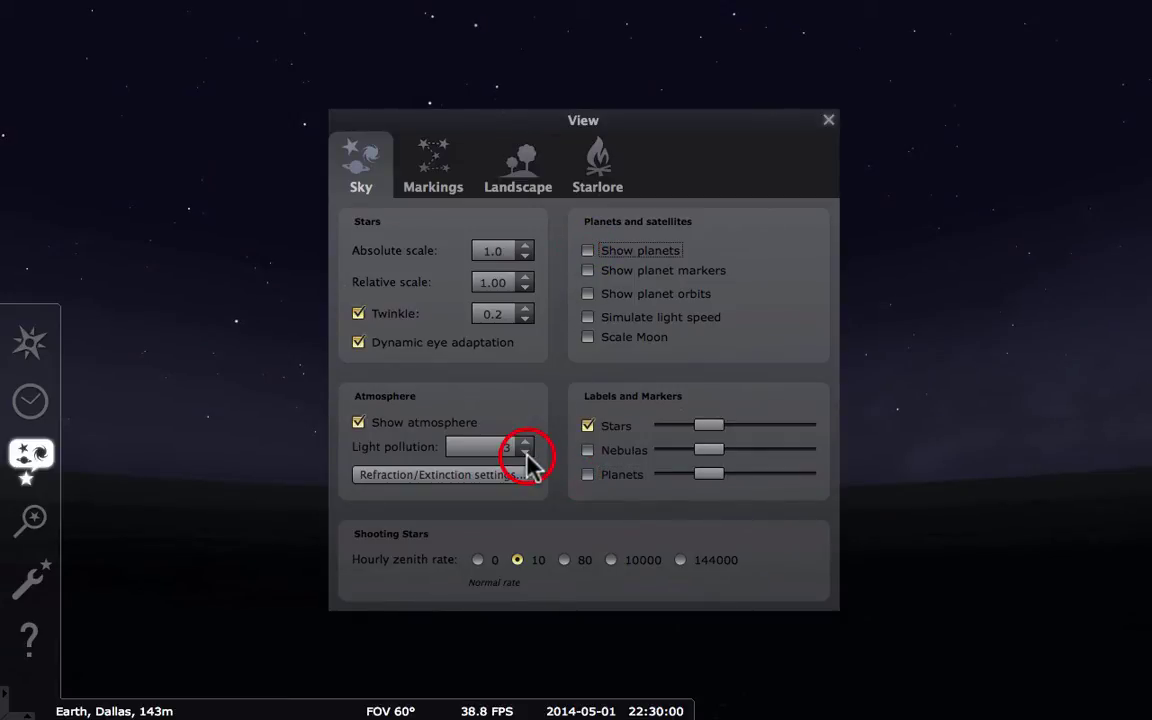
pyautogui.click(526, 454)
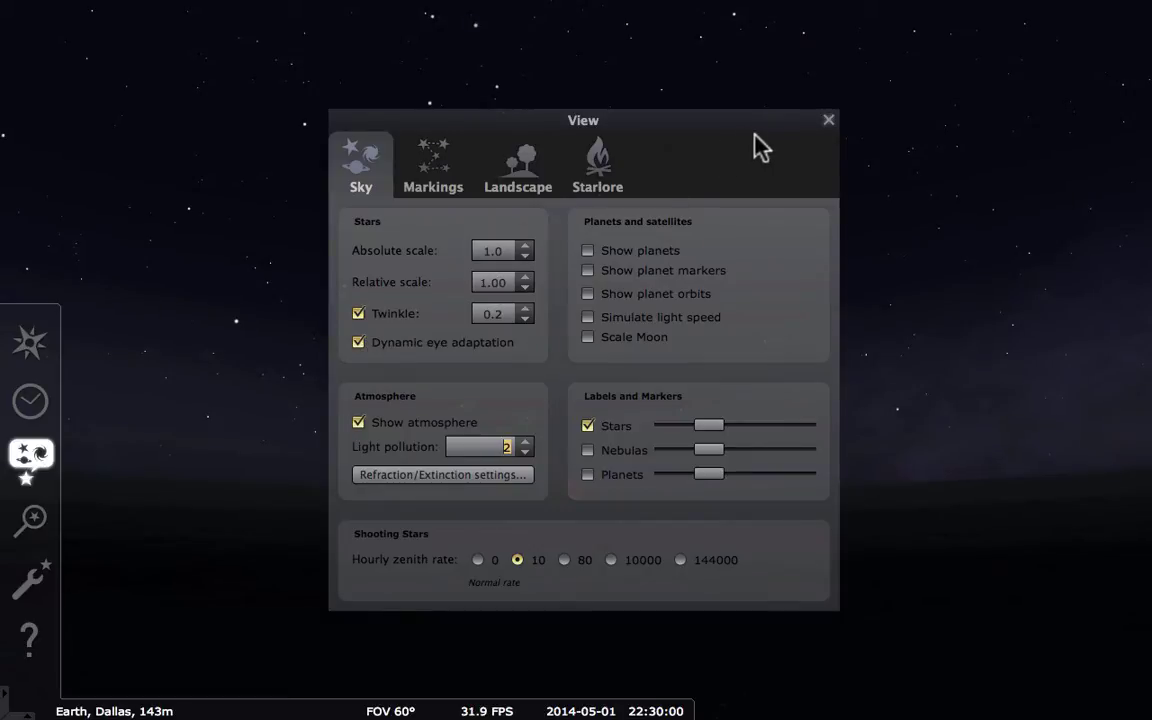
pyautogui.click(828, 119)
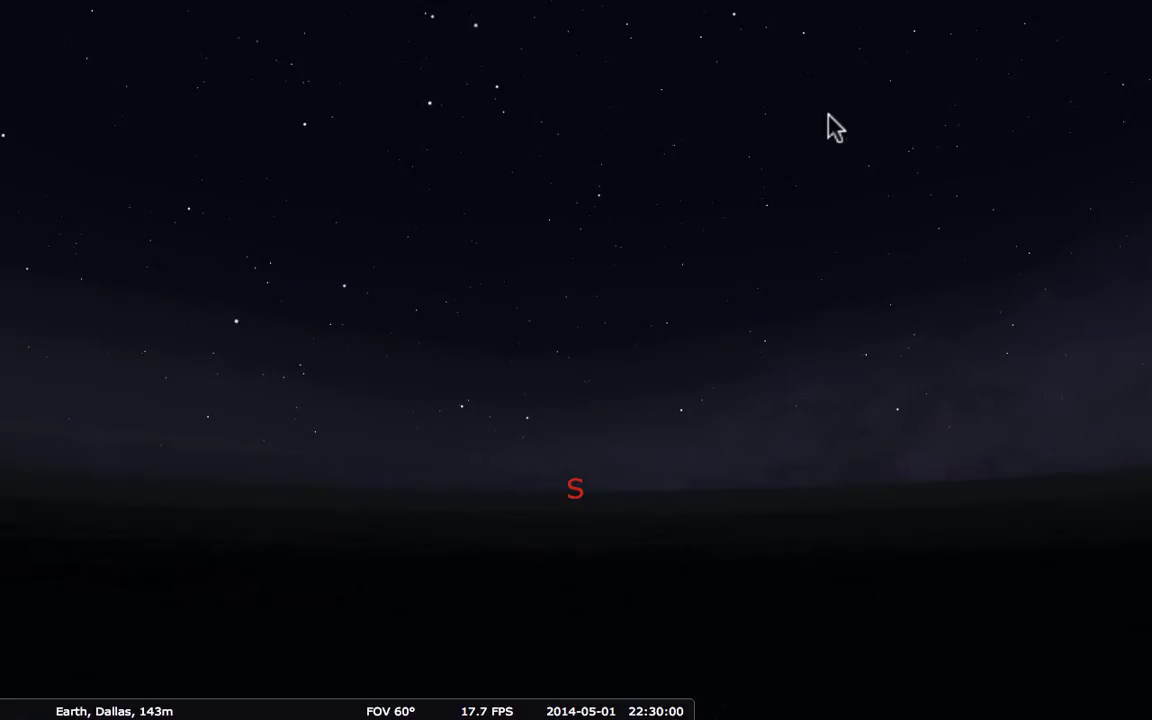
# Step: Zoom out to about a 135° field facing south and tilt the view up above the horizon
pyautogui.scroll(-10, 829, 116)
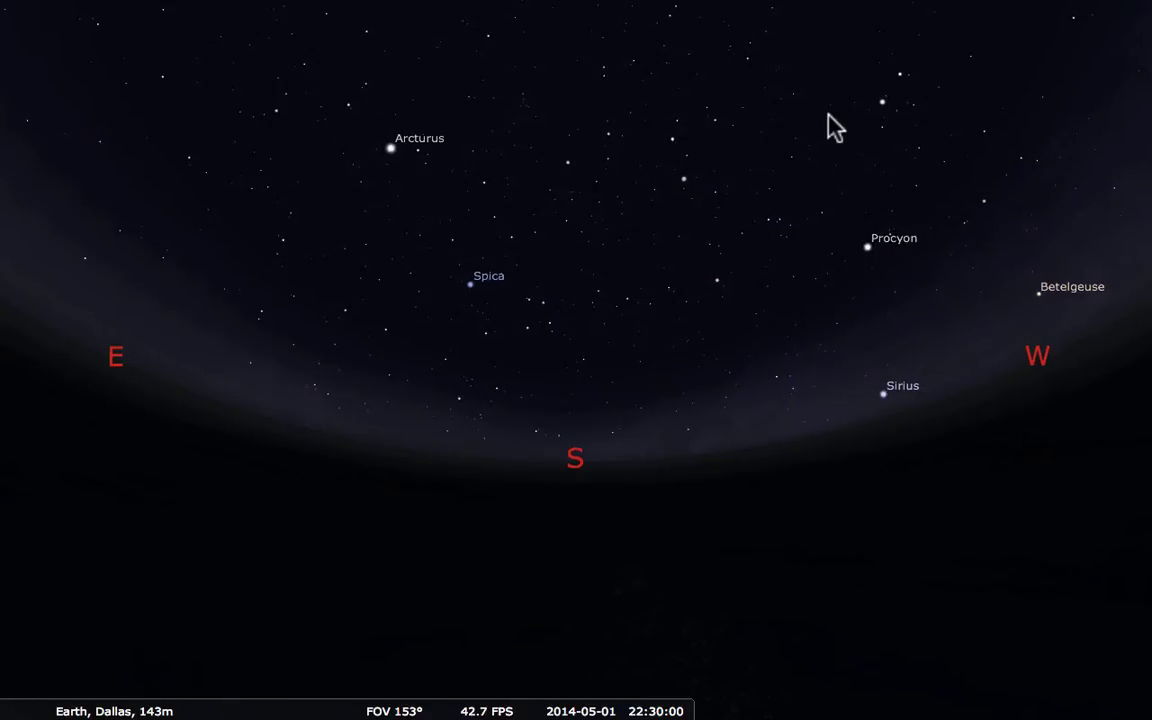
pyautogui.scroll(5, 829, 116)
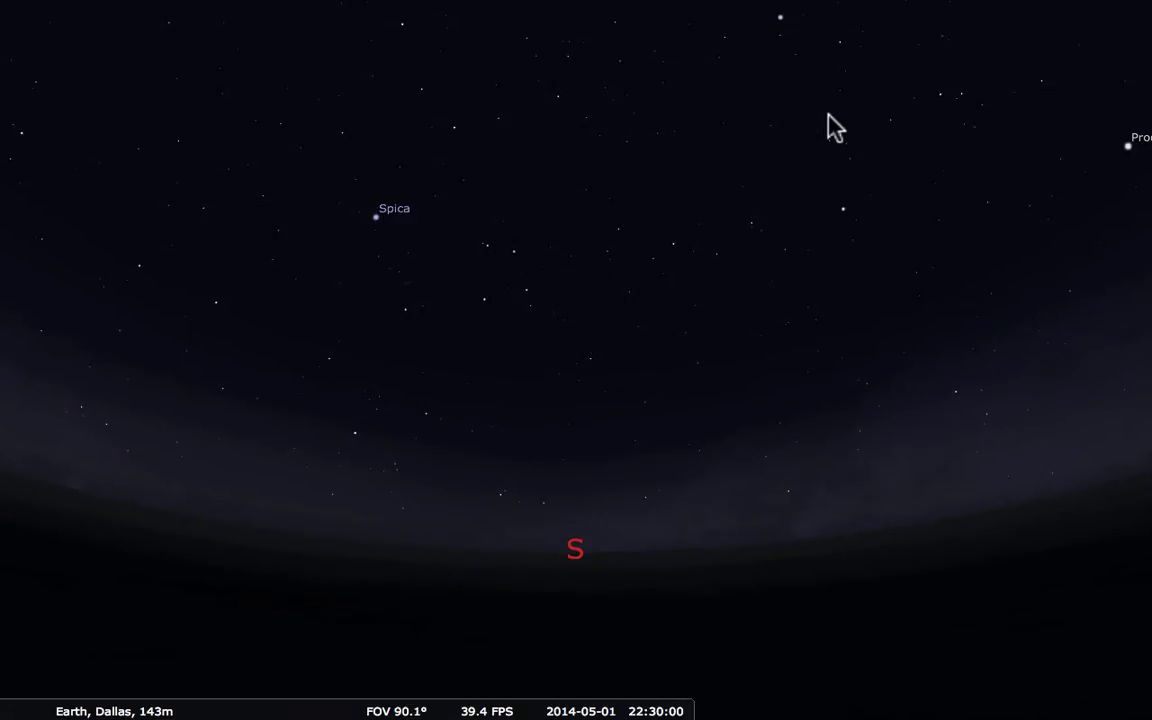
pyautogui.scroll(-2, 829, 116)
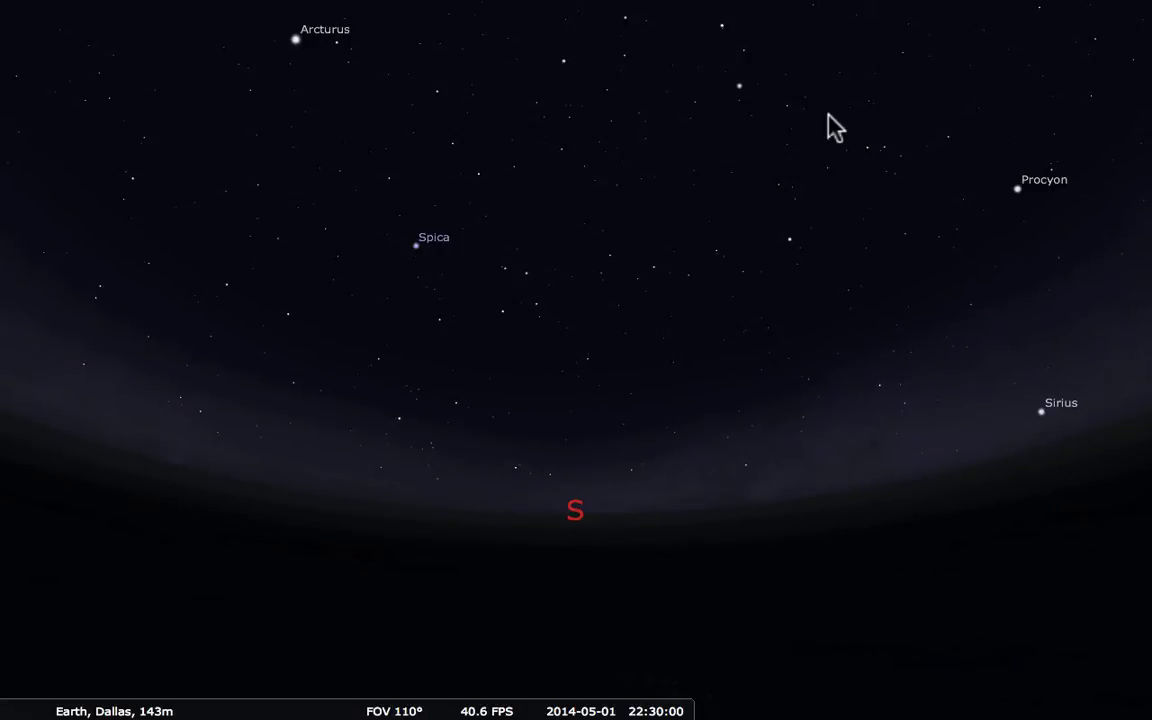
pyautogui.scroll(-2, 829, 116)
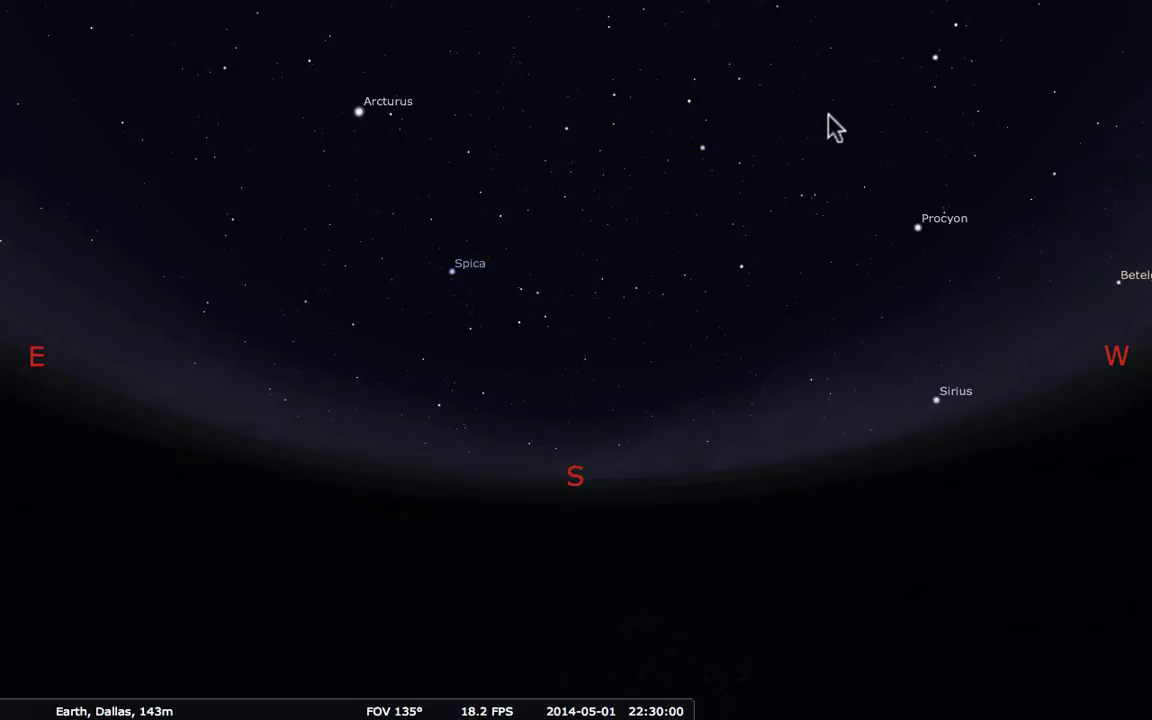
pyautogui.press('Up')
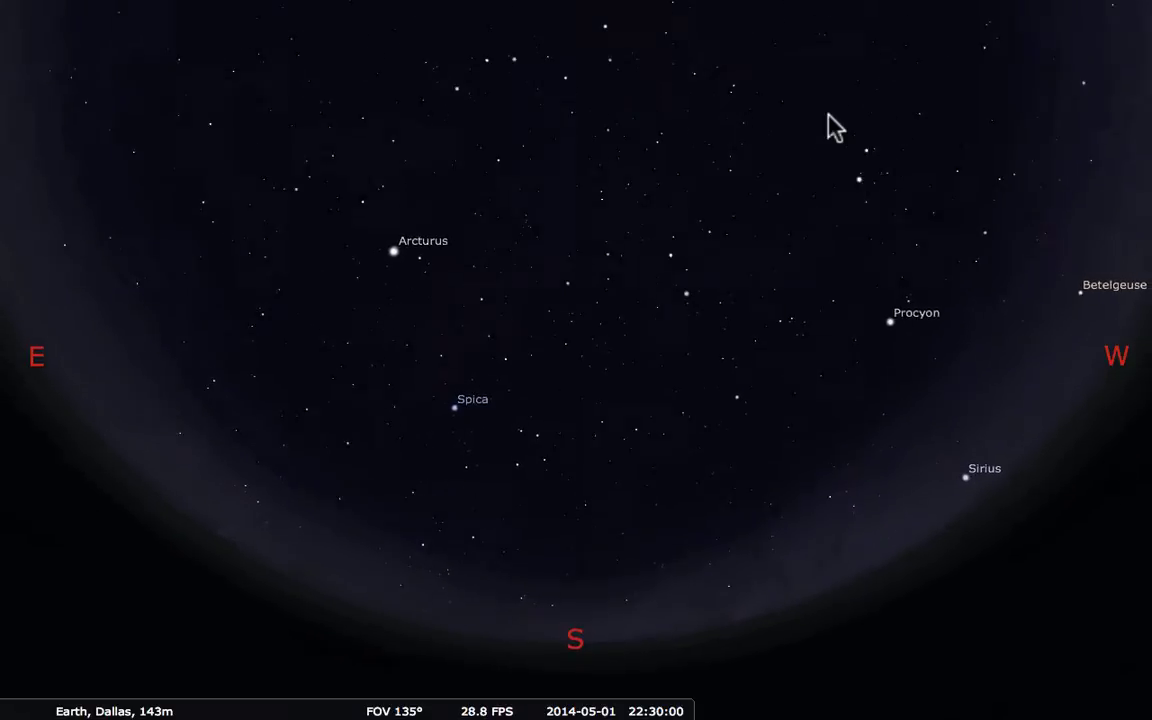